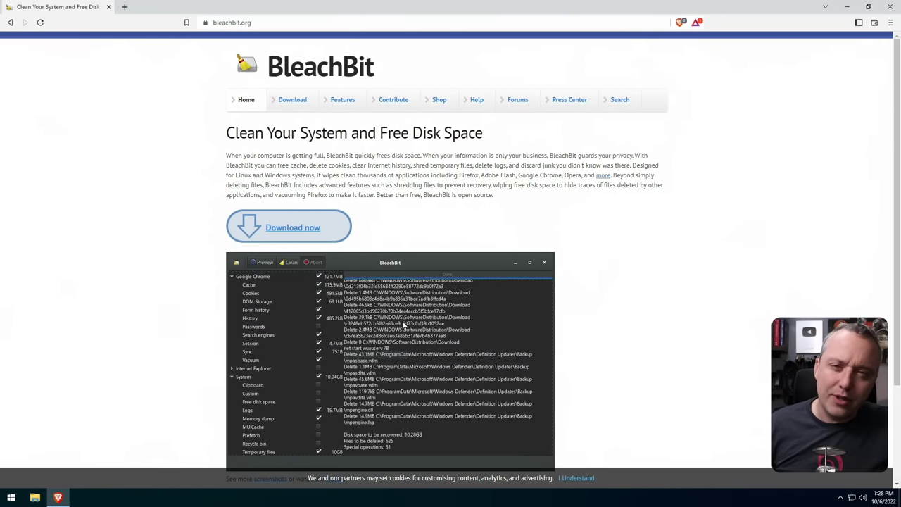
Step: In an administrator PowerShell, run 'winget search bleachbit' to find the BleachBit package
left_click(59, 497)
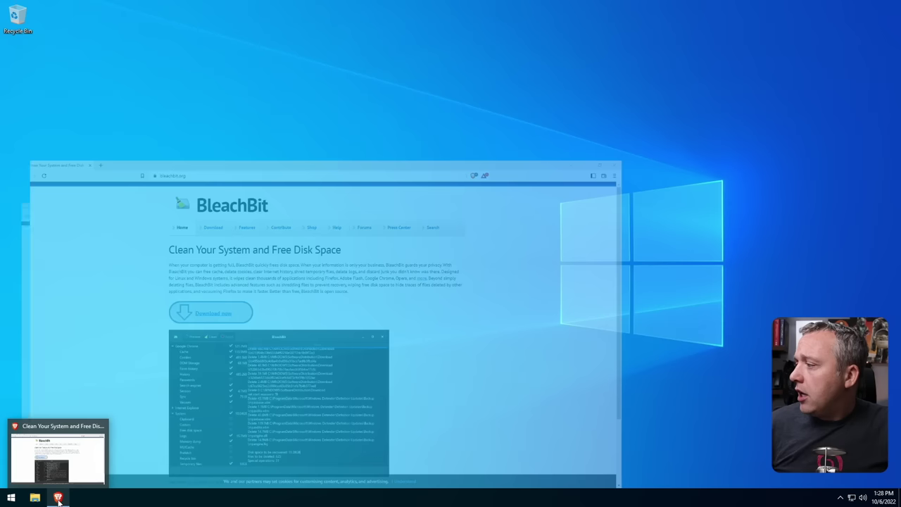
right_click(11, 497)
left_click(123, 362)
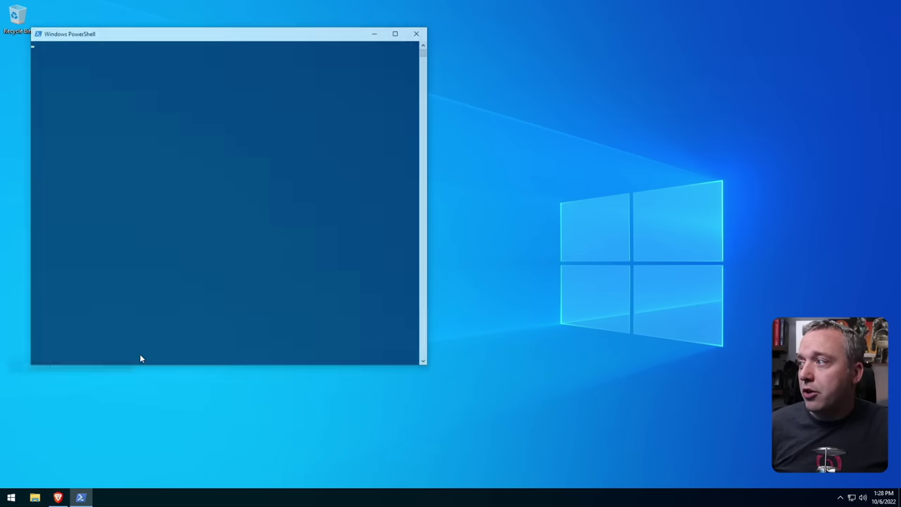
type("win")
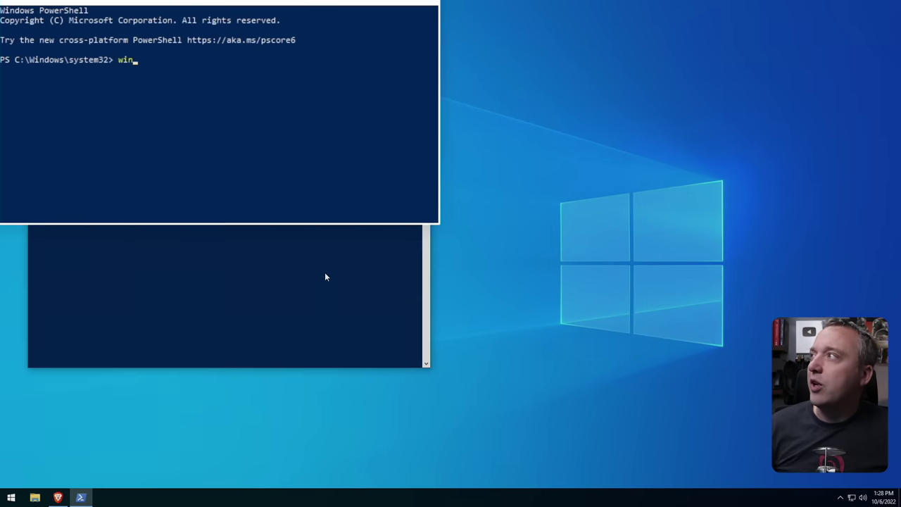
type("get search bleachbit")
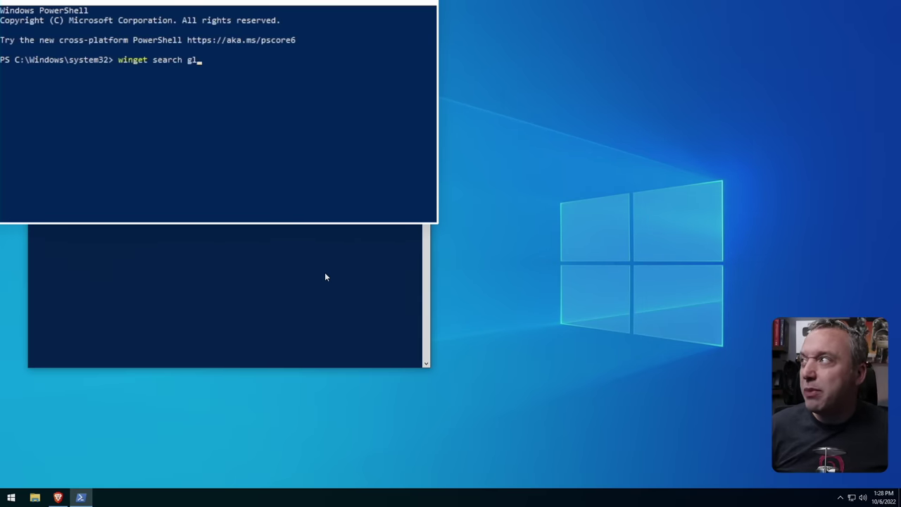
key("Return")
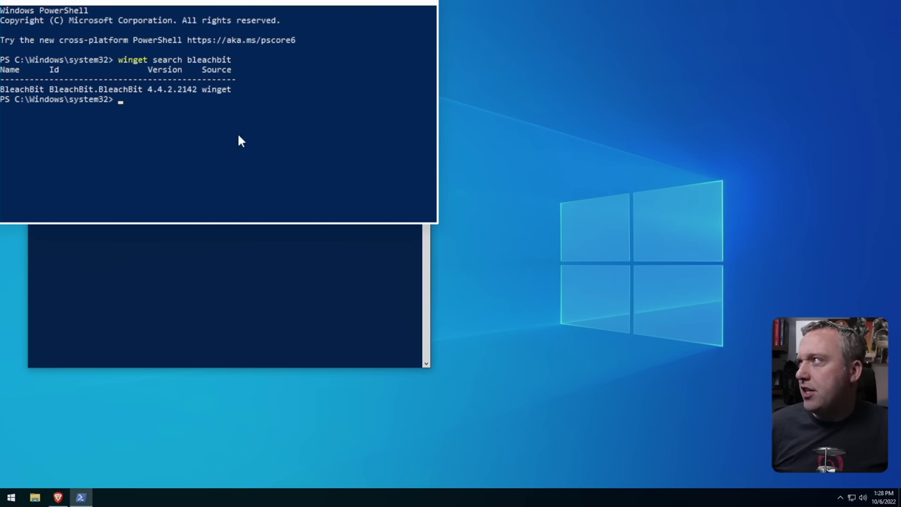
Step: Install BleachBit with 'winget install BleachBit.BleachBit', pasting the copied package Id
type("winget install")
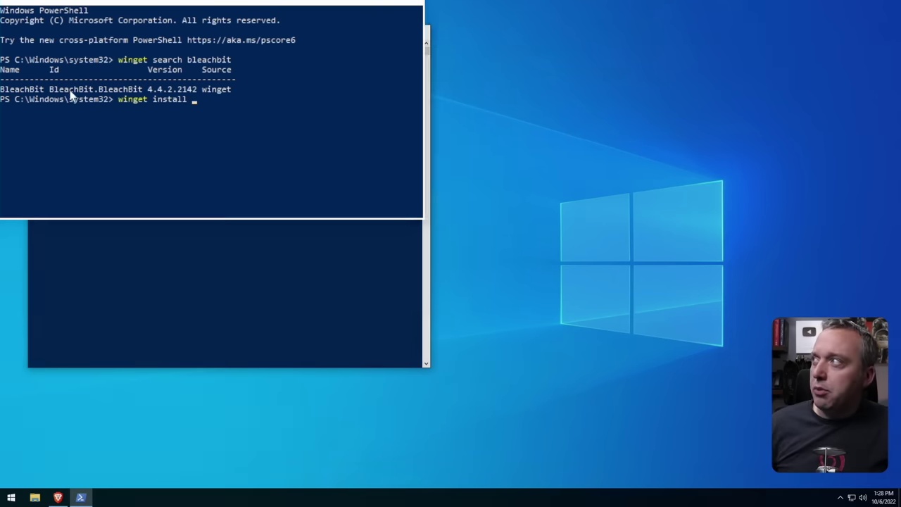
left_click_drag(48, 89, 127, 95)
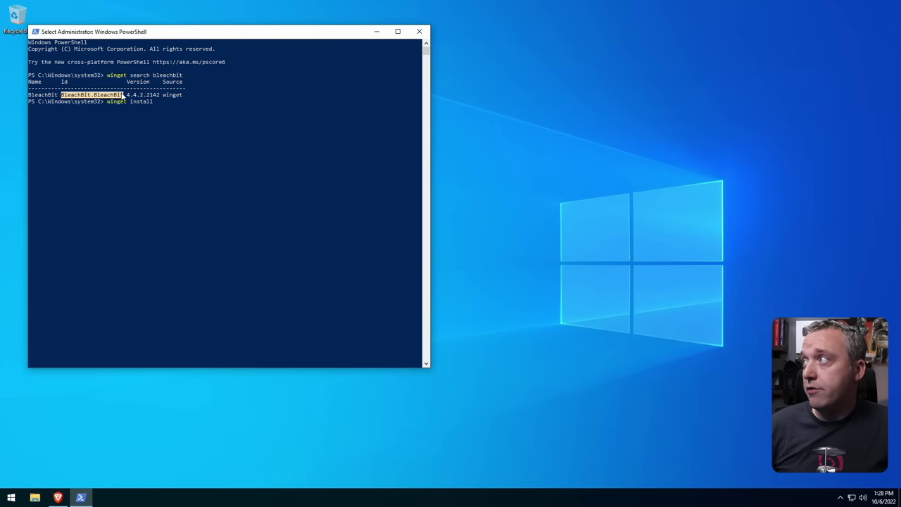
right_click(127, 94)
right_click(225, 94)
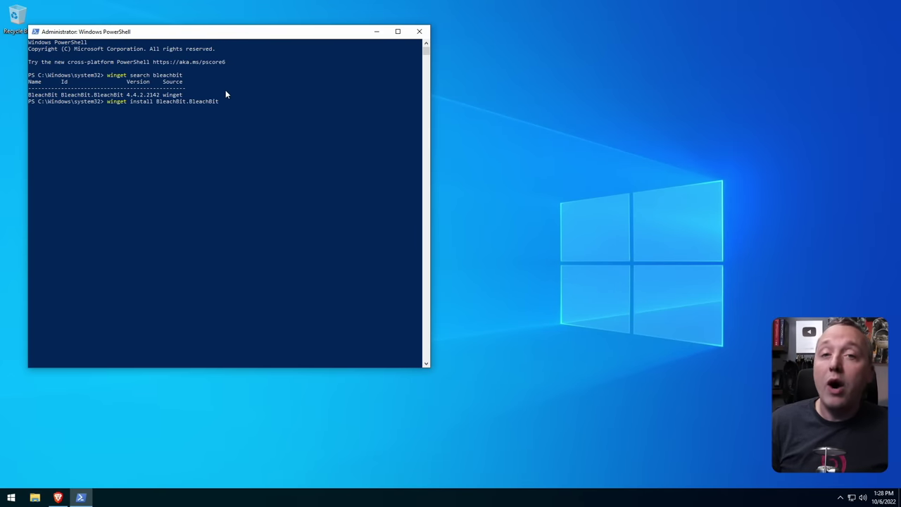
key("Return")
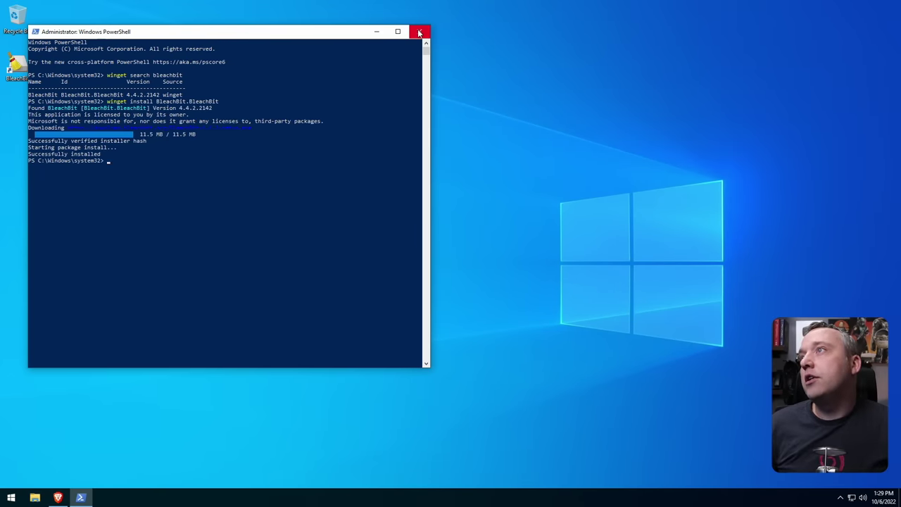
Step: Close PowerShell and open Task Manager on the Performance view
left_click(418, 31)
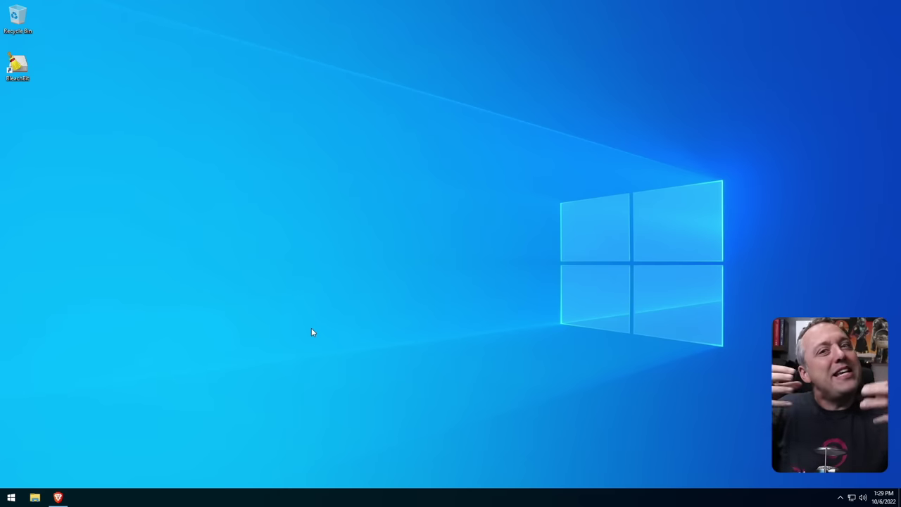
key("ctrl+shift+Escape")
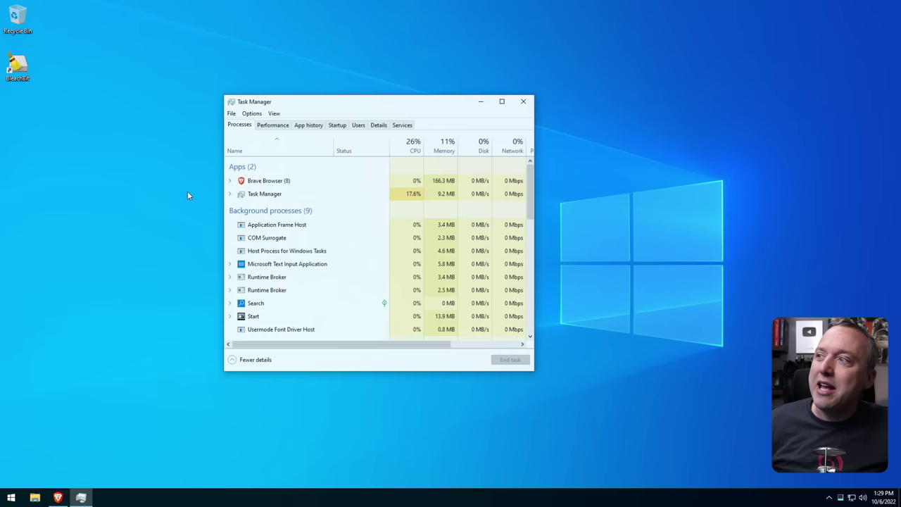
left_click(272, 125)
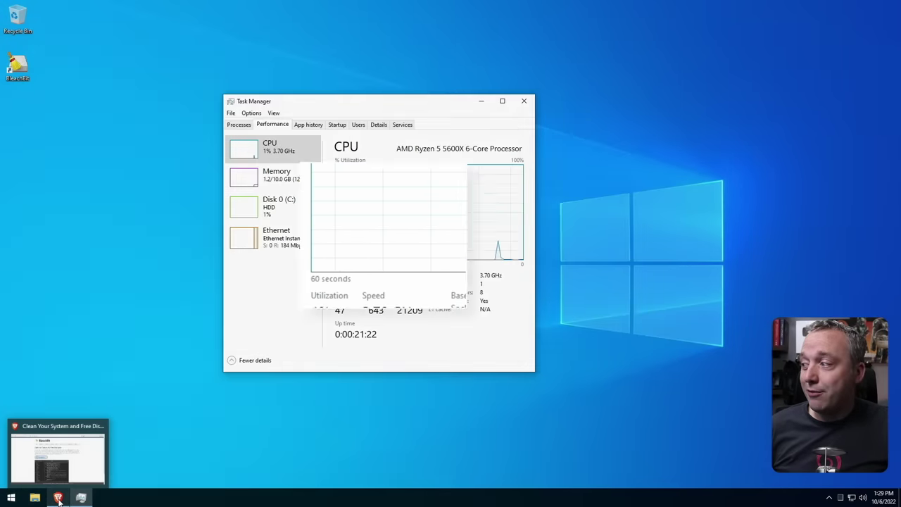
Step: Close the Brave browser window from the taskbar
left_click(60, 498)
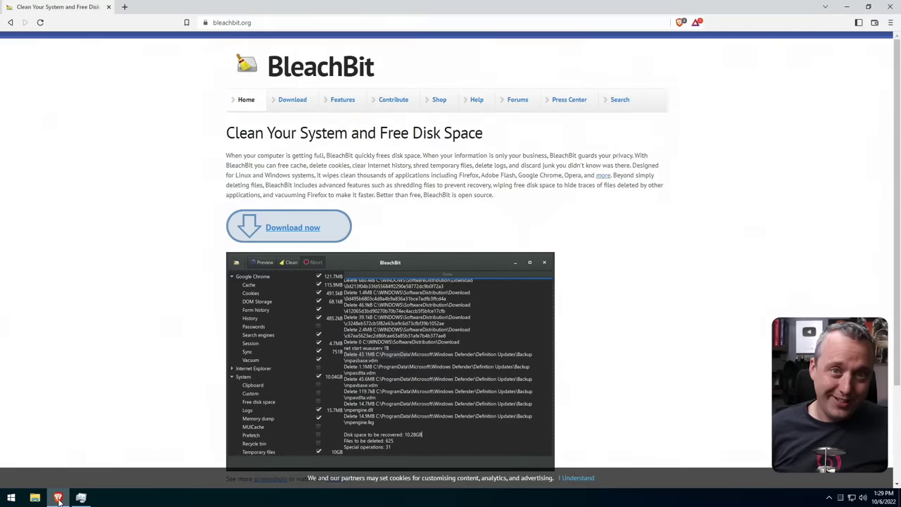
left_click(60, 498)
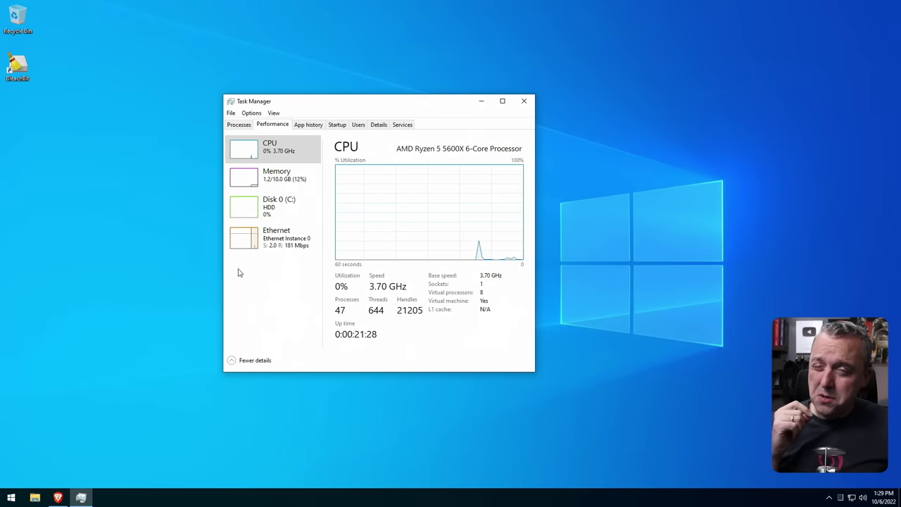
right_click(56, 498)
left_click(54, 478)
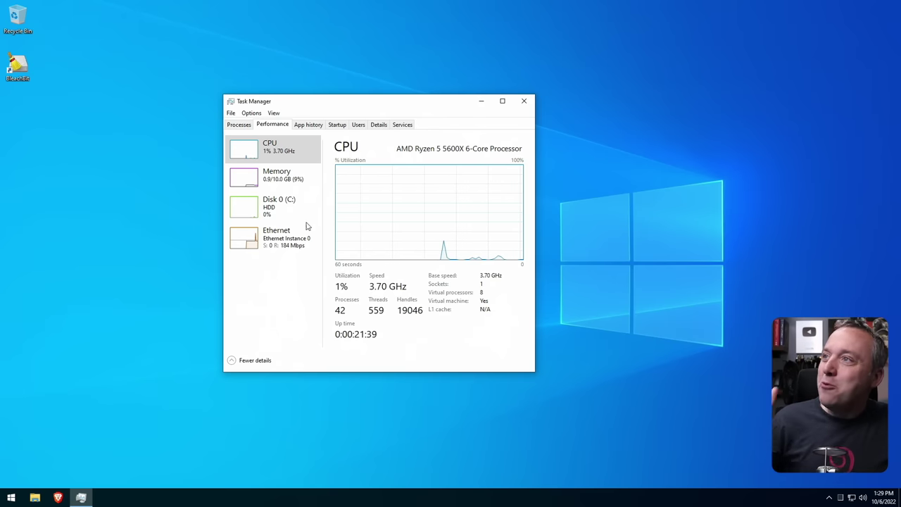
Step: Close Task Manager, then launch BleachBit from the desktop and maximize its window
left_click(524, 102)
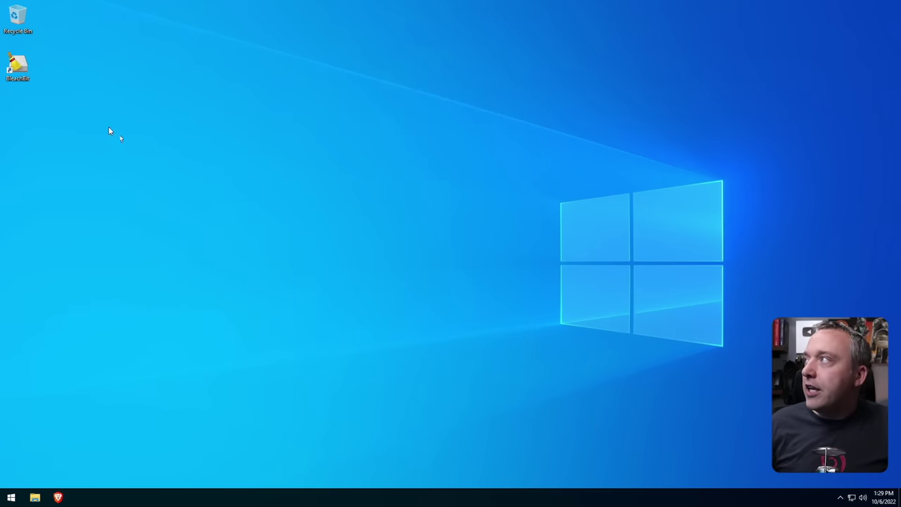
double_click(17, 65)
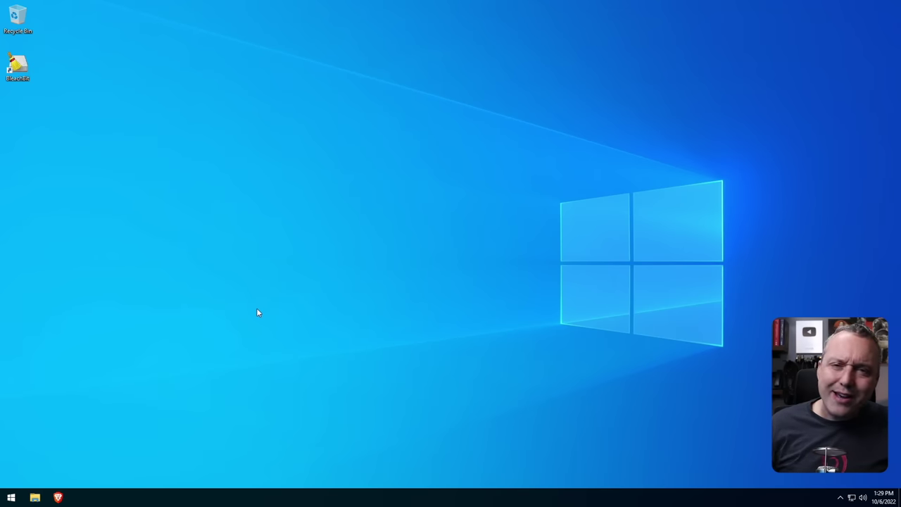
left_click_drag(462, 124, 405, 129)
double_click(404, 129)
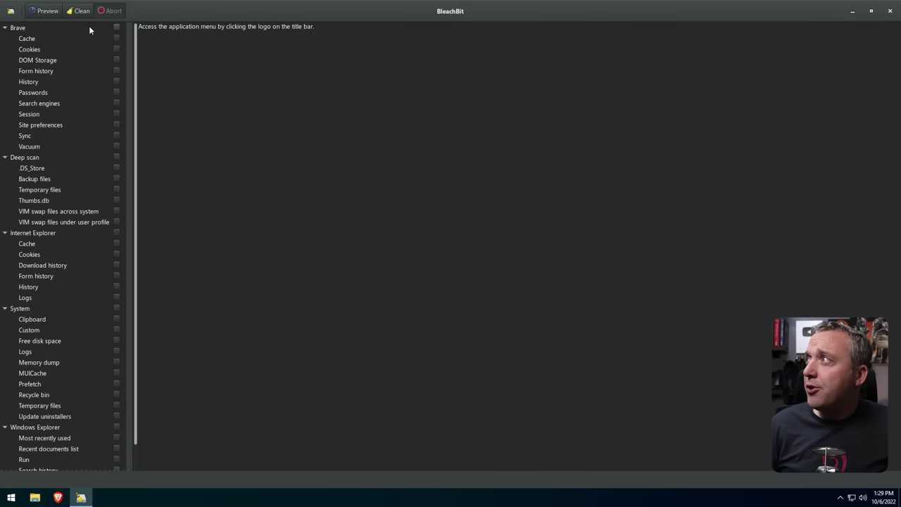
Step: Tick all Brave cleaners except Passwords, then tick Deep scan
left_click(117, 26)
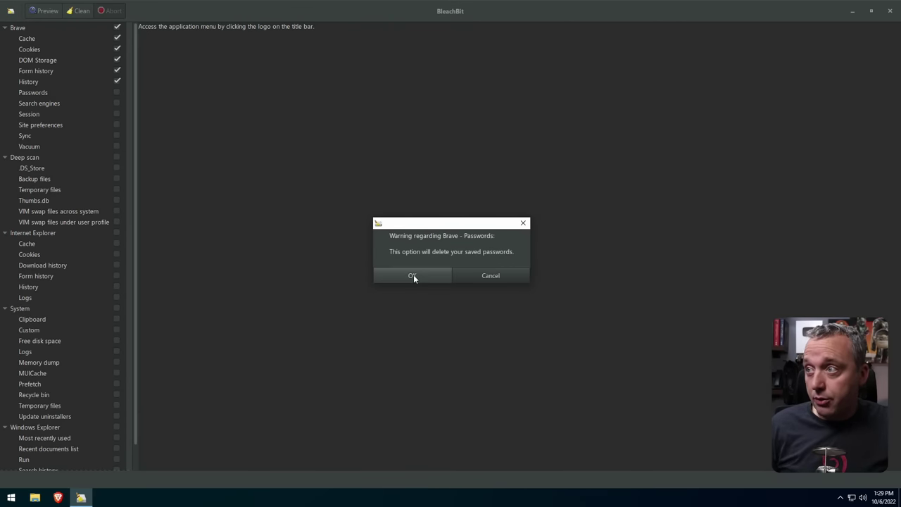
left_click(480, 275)
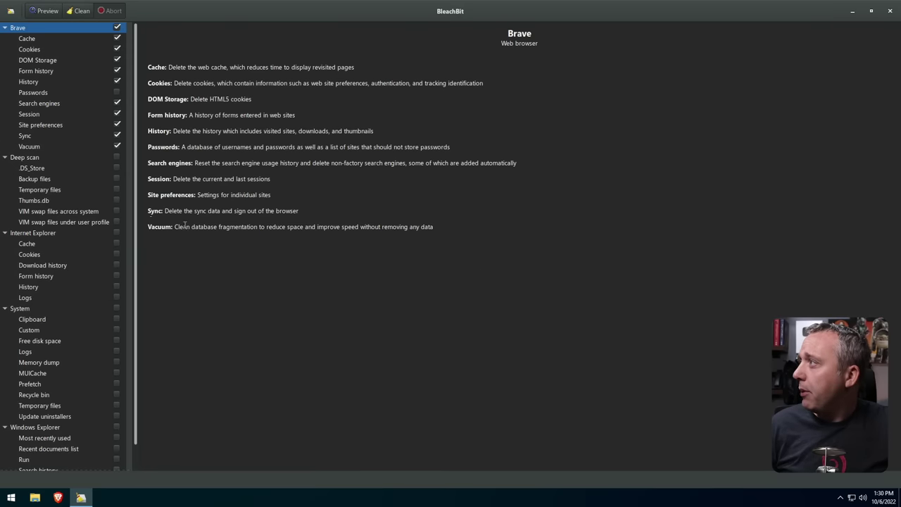
left_click(117, 157)
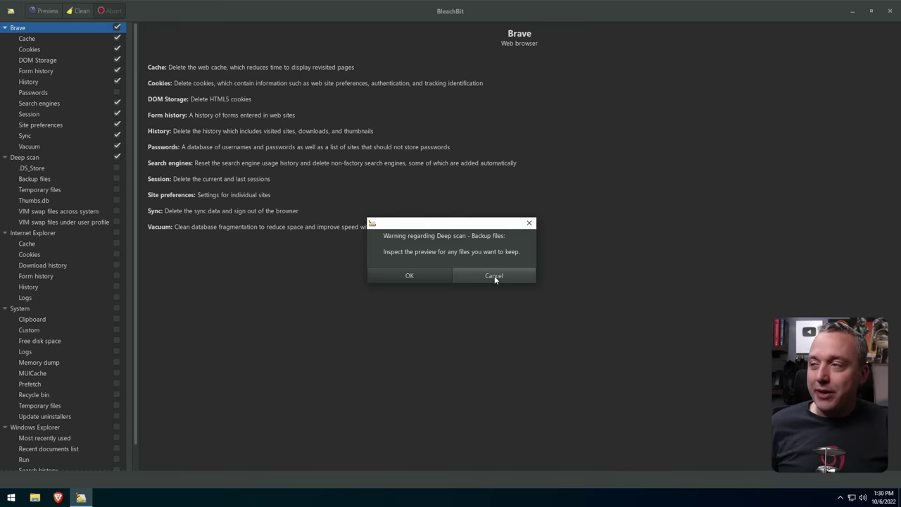
Step: Cancel the Backup files, Temporary files and VIM swap files warnings, then untick and collapse Deep scan
left_click(494, 276)
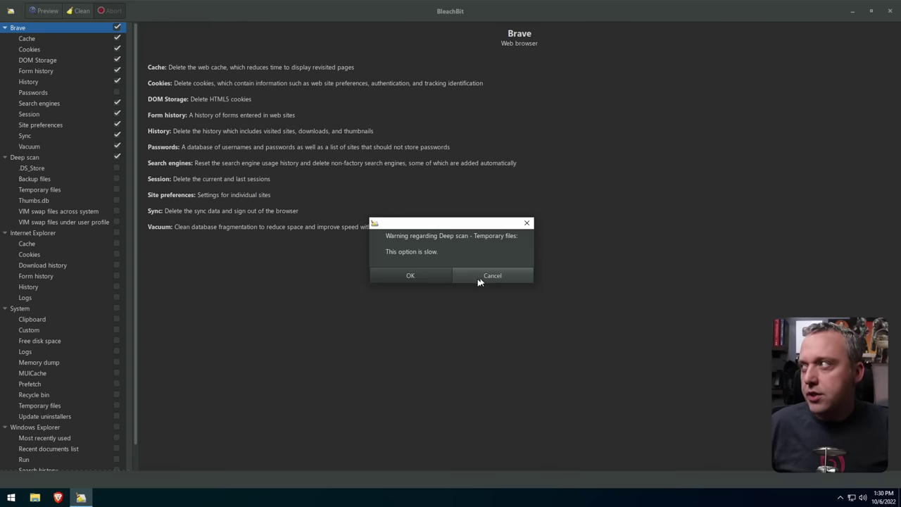
left_click(485, 275)
left_click(485, 275)
left_click(486, 275)
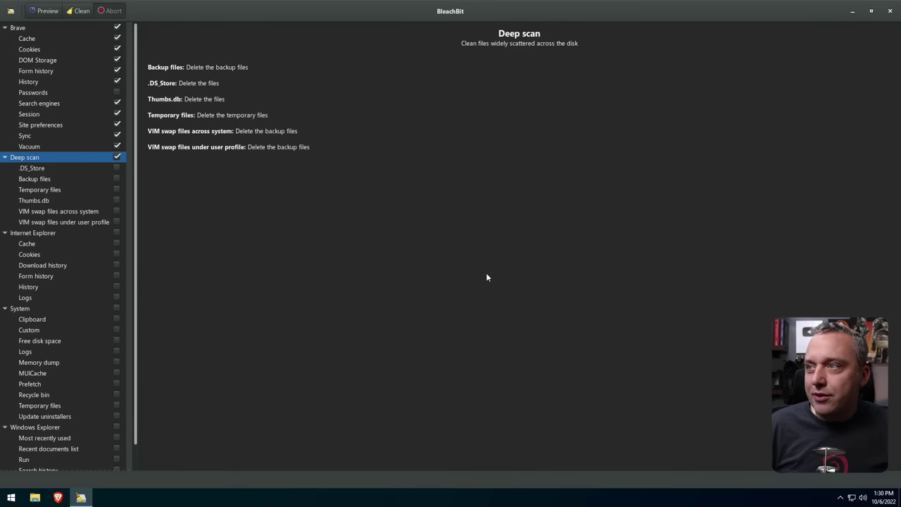
left_click(117, 157)
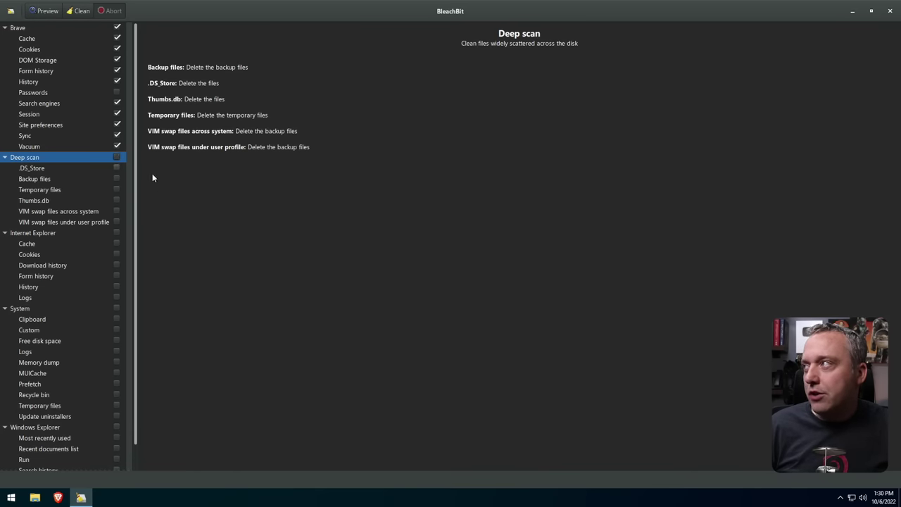
left_click(5, 157)
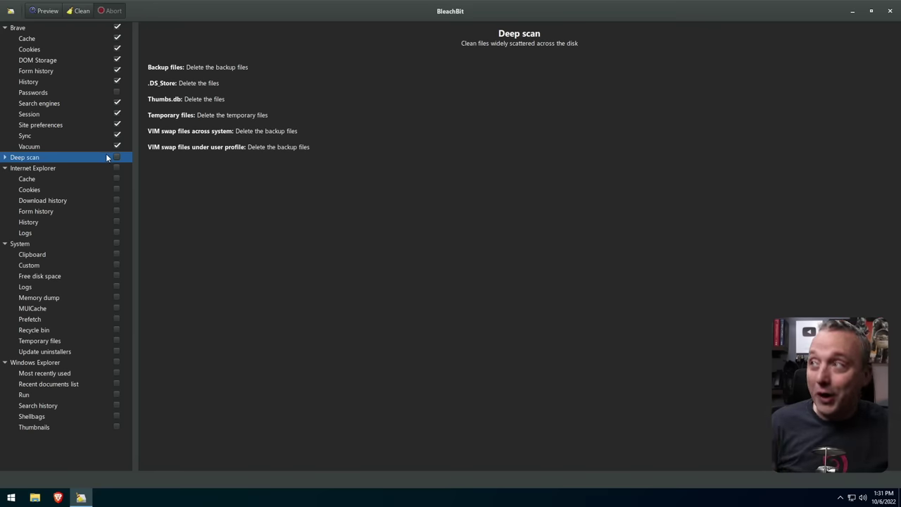
Step: Tick all Internet Explorer cleaners and all System cleaners except Free disk space
left_click(117, 168)
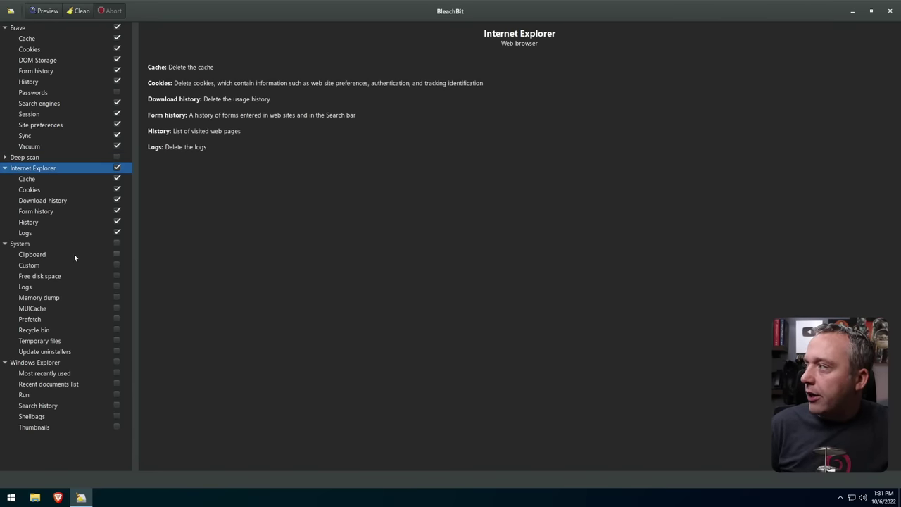
left_click(117, 243)
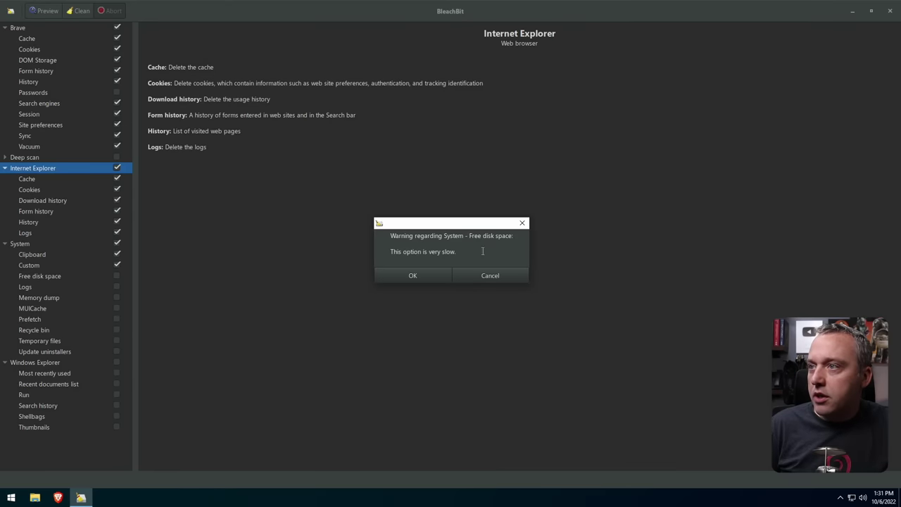
left_click(504, 273)
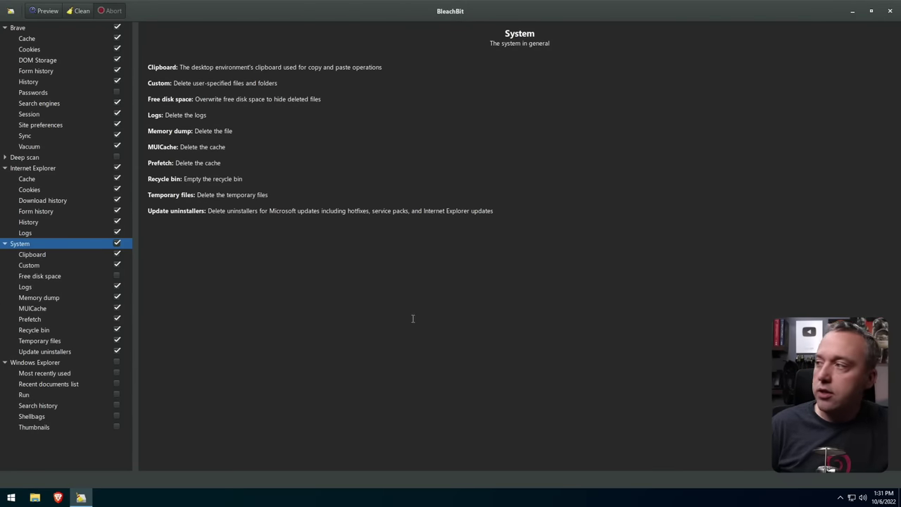
Step: Tick Windows Explorer, accepting the Recent documents and Shellbags warnings
left_click(117, 362)
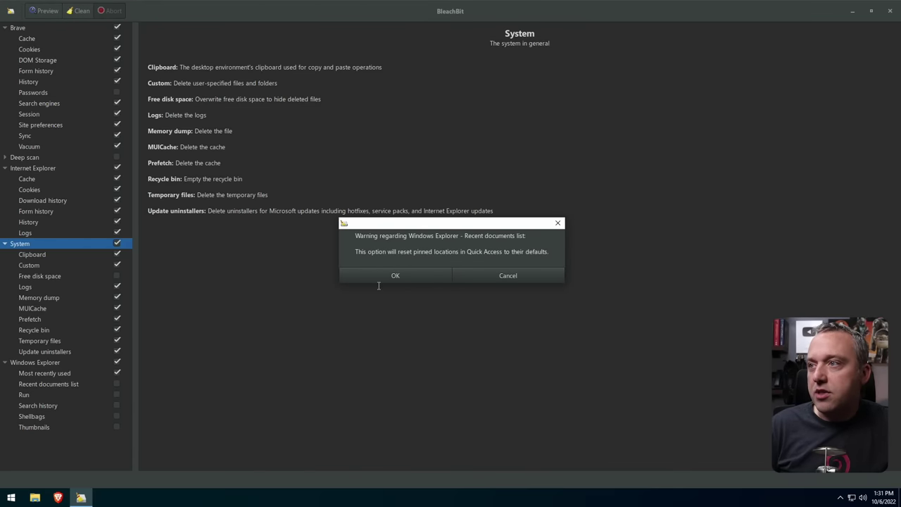
left_click(380, 279)
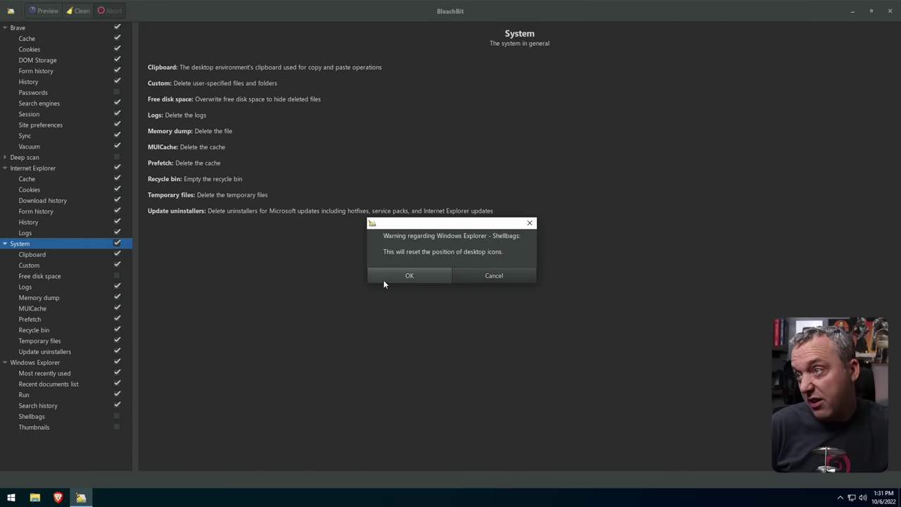
left_click(391, 275)
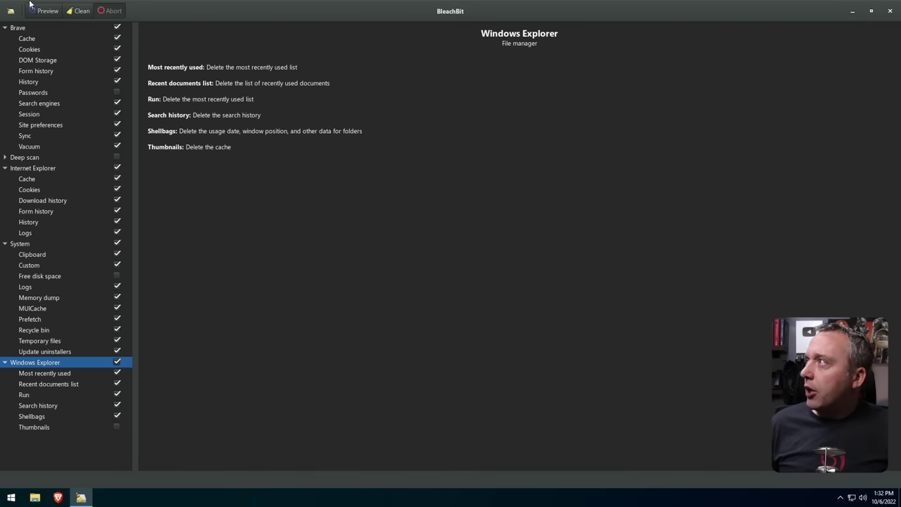
Step: Clean and confirm deletion, recovering 76.2MB from 229 files, then close BleachBit
left_click(80, 11)
left_click(462, 289)
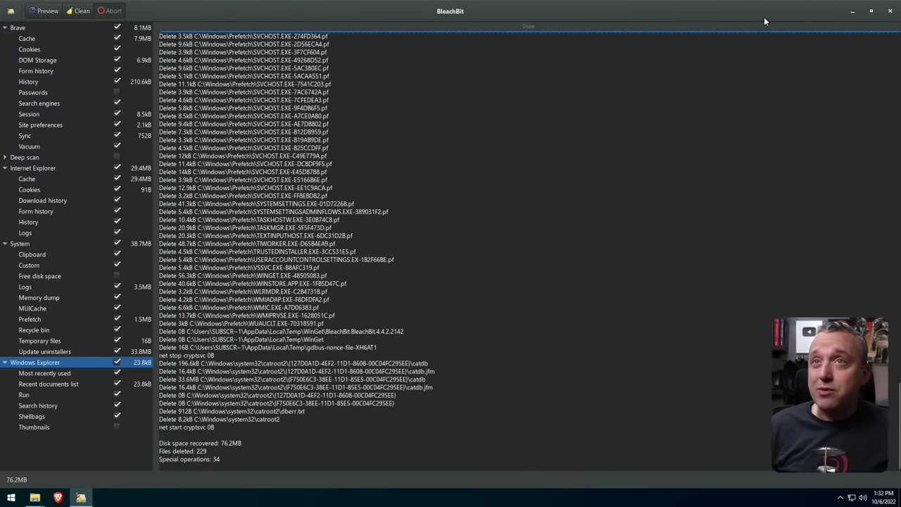
left_click(890, 9)
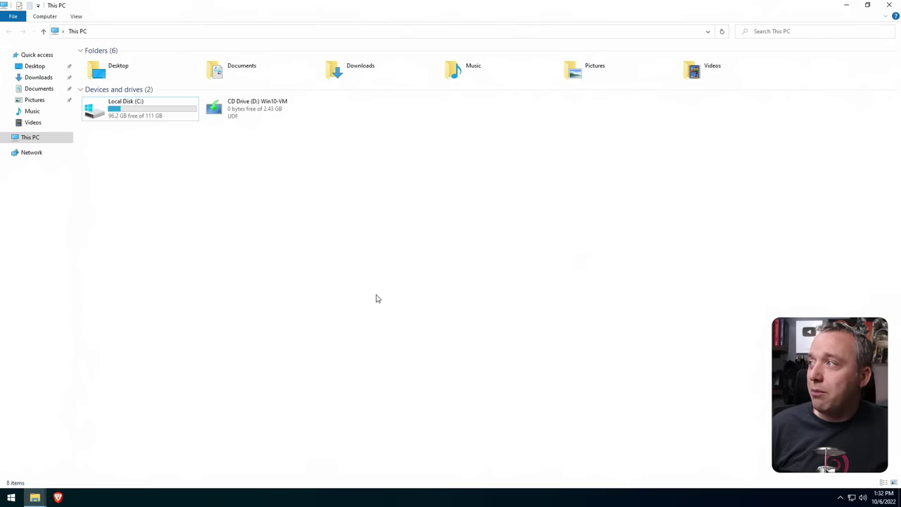
Step: From the C: Properties, review Disk Cleanup's system-file list, then close both windows without cleaning
mouse_move(36, 498)
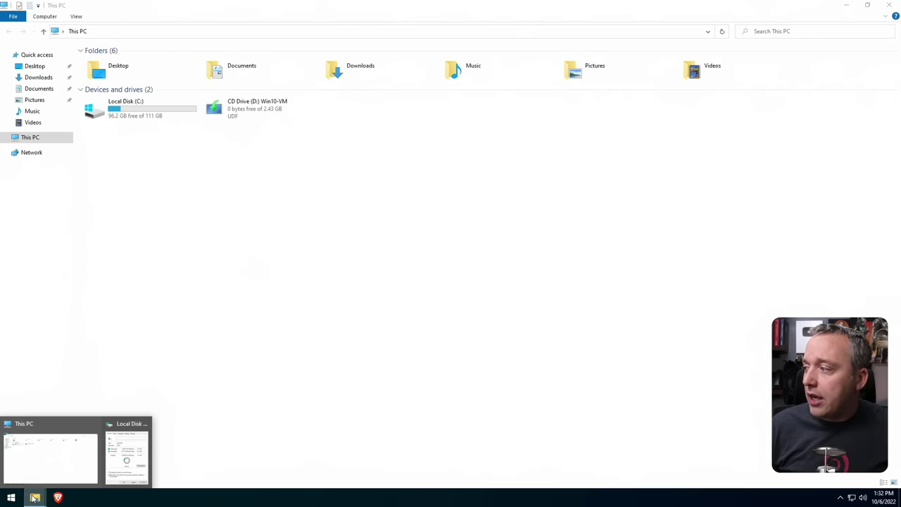
left_click(125, 470)
left_click(277, 261)
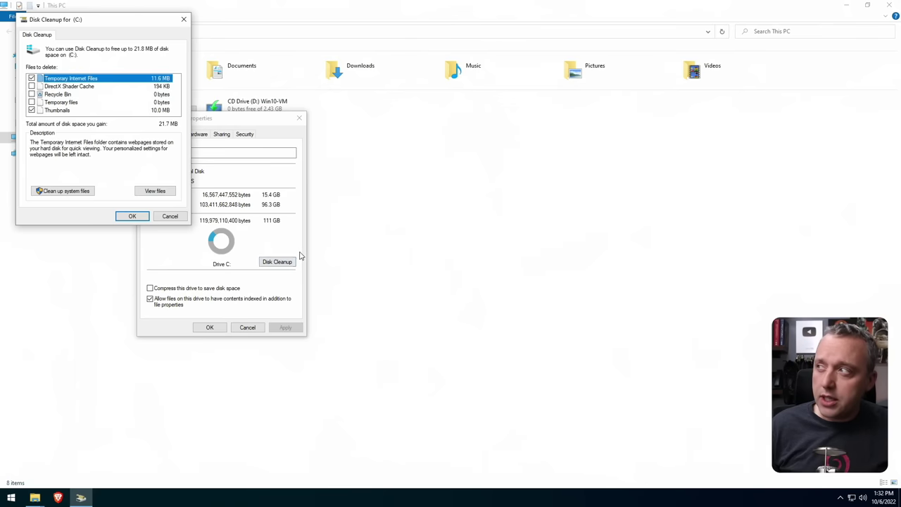
left_click(83, 192)
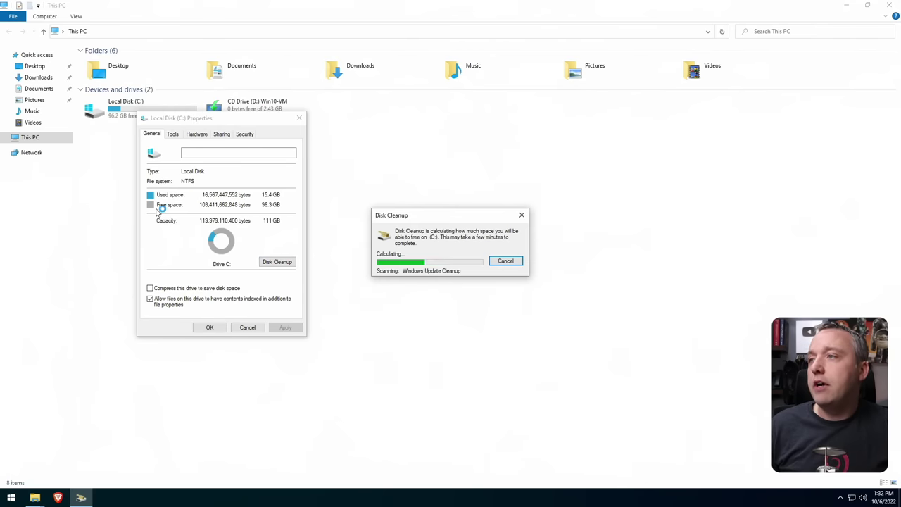
scroll(122, 138, "down", 1)
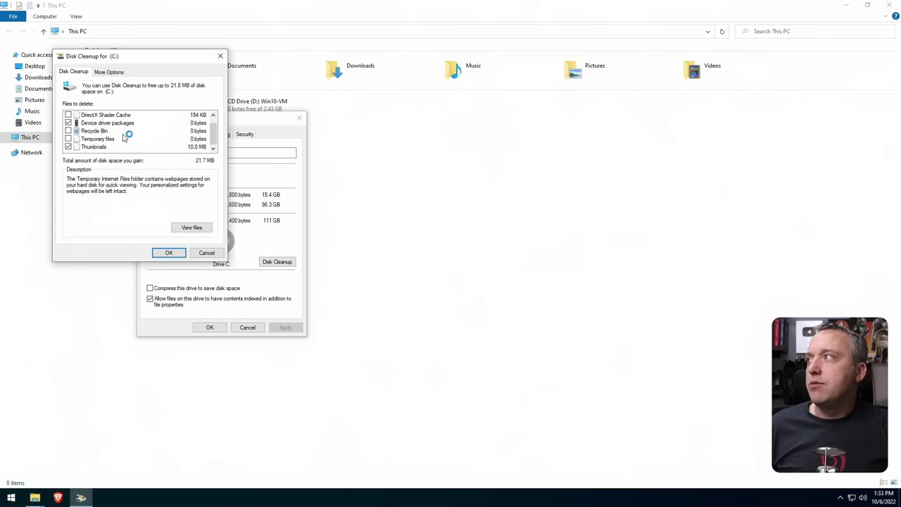
scroll(115, 131, "up", 1)
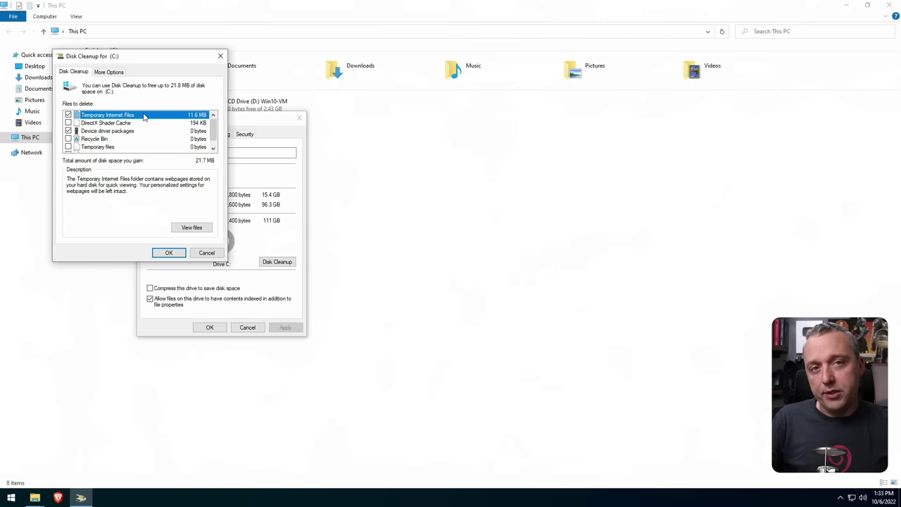
left_click(221, 56)
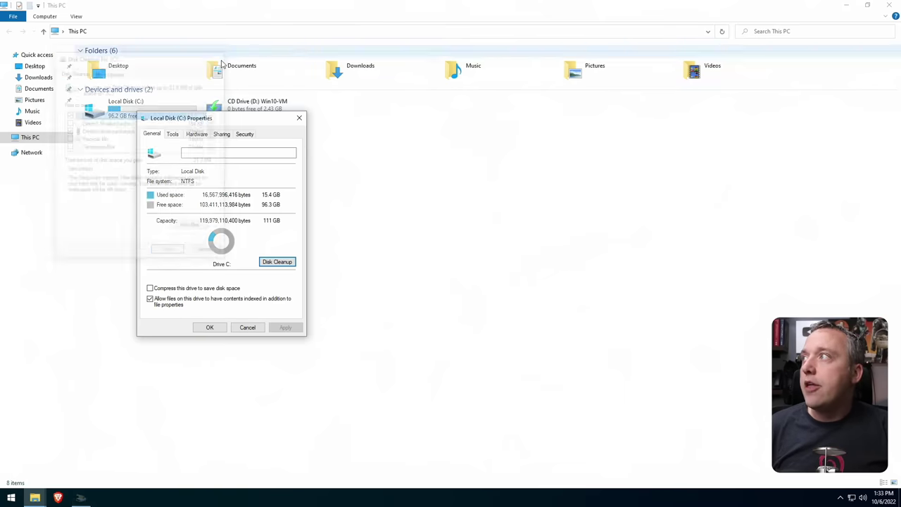
left_click(299, 117)
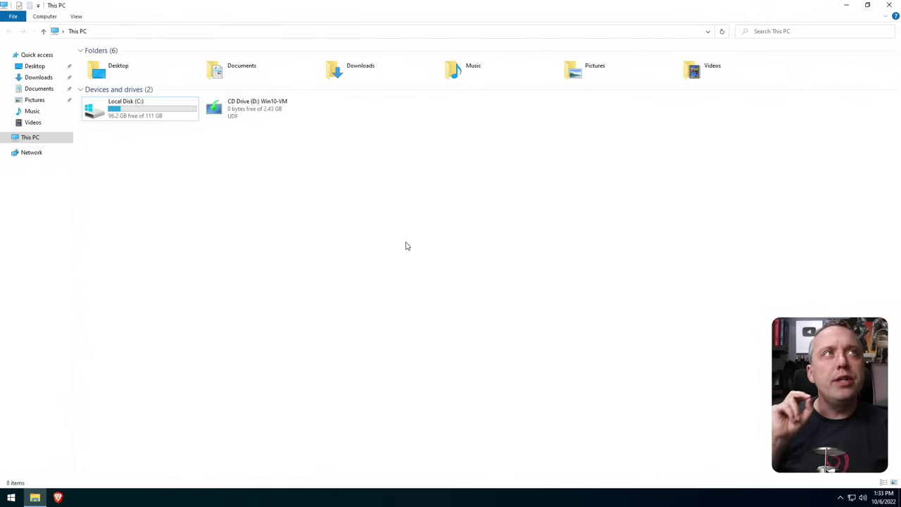